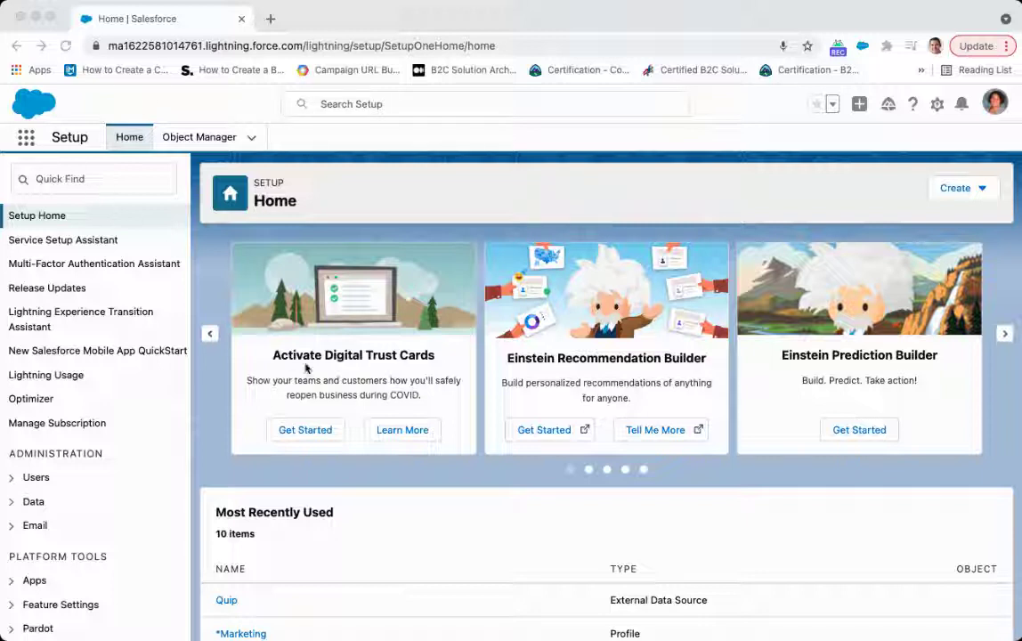
- Find the Network Access settings in Setup and view the blank form for a new trusted IP range
click(125, 185)
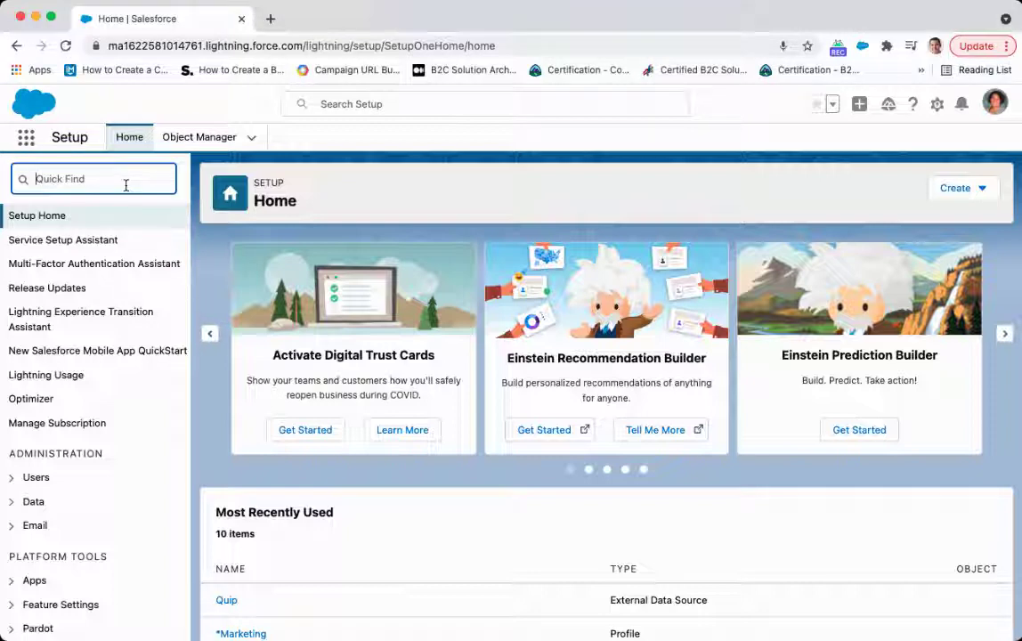
text(netow)
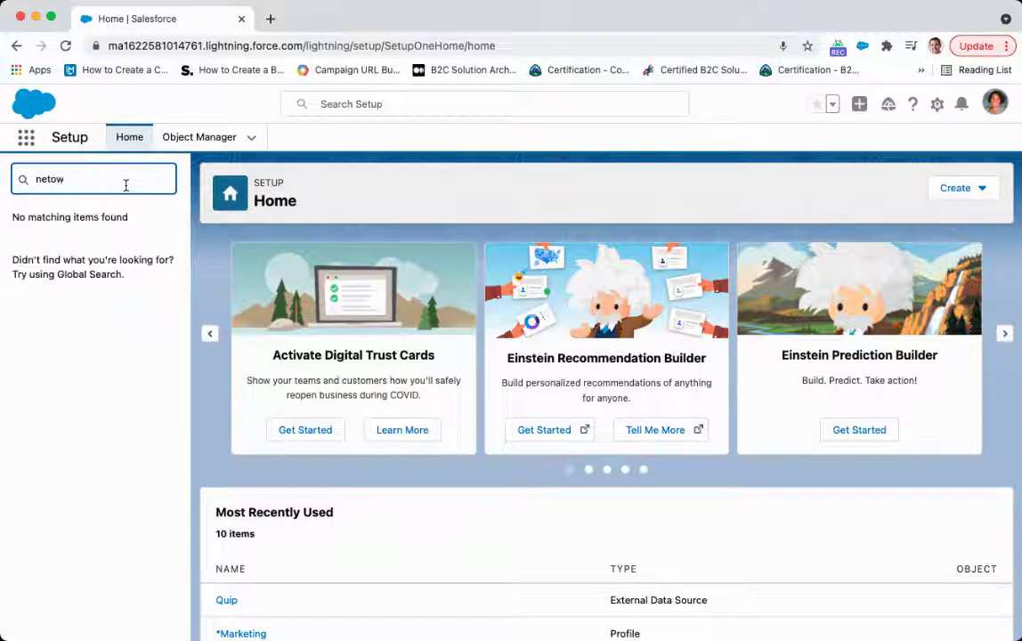
key(BackSpace)
key(BackSpace)
text(work)
click(91, 243)
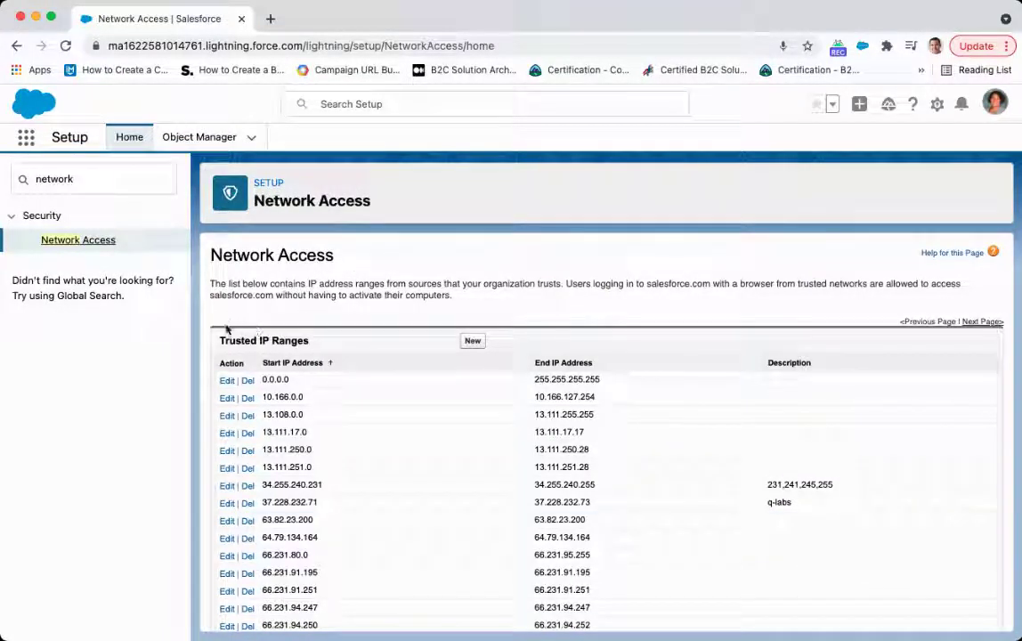
click(473, 342)
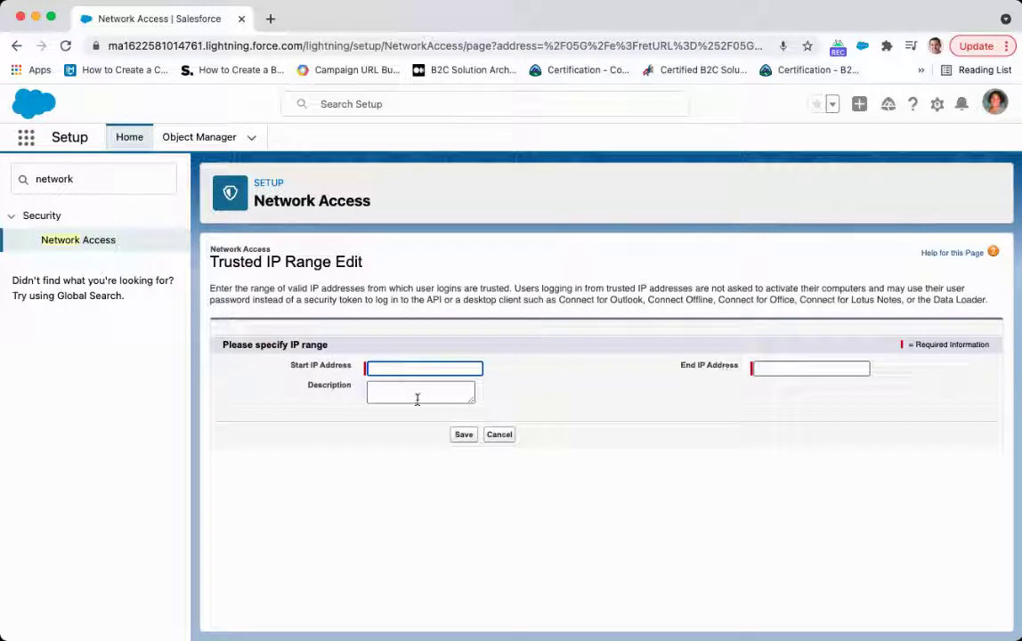
click(497, 433)
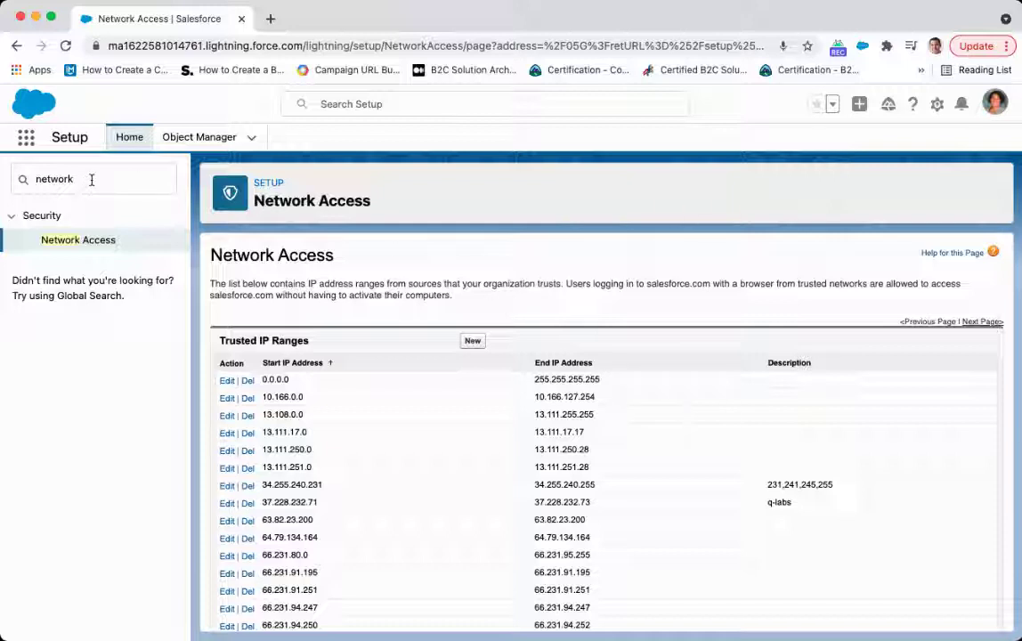
- Find the Profiles settings in Setup and open the *Marketing profile
double_click(91, 179)
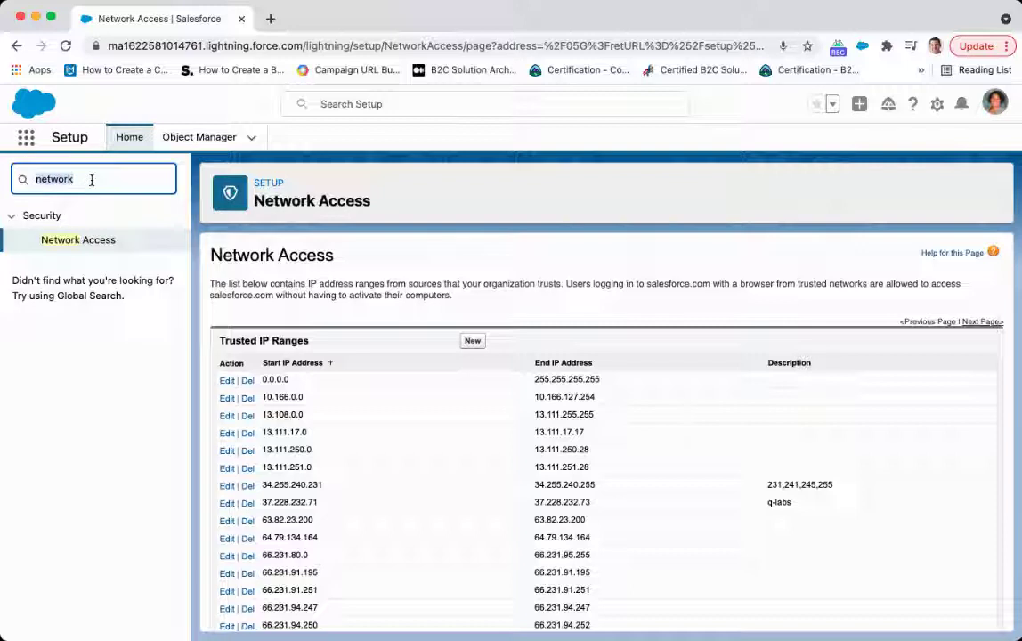
text(profile)
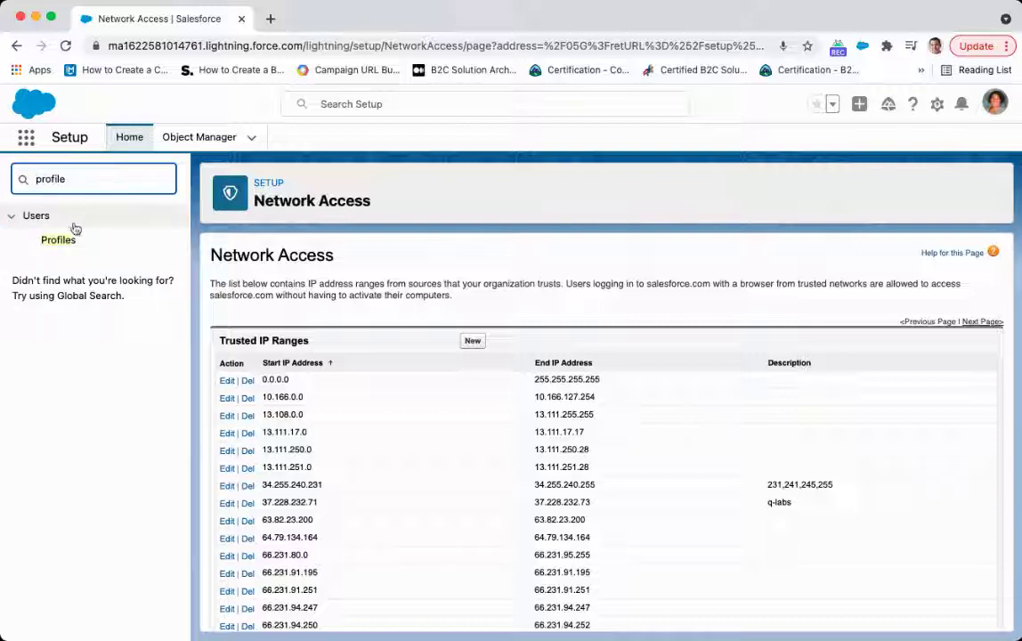
click(59, 239)
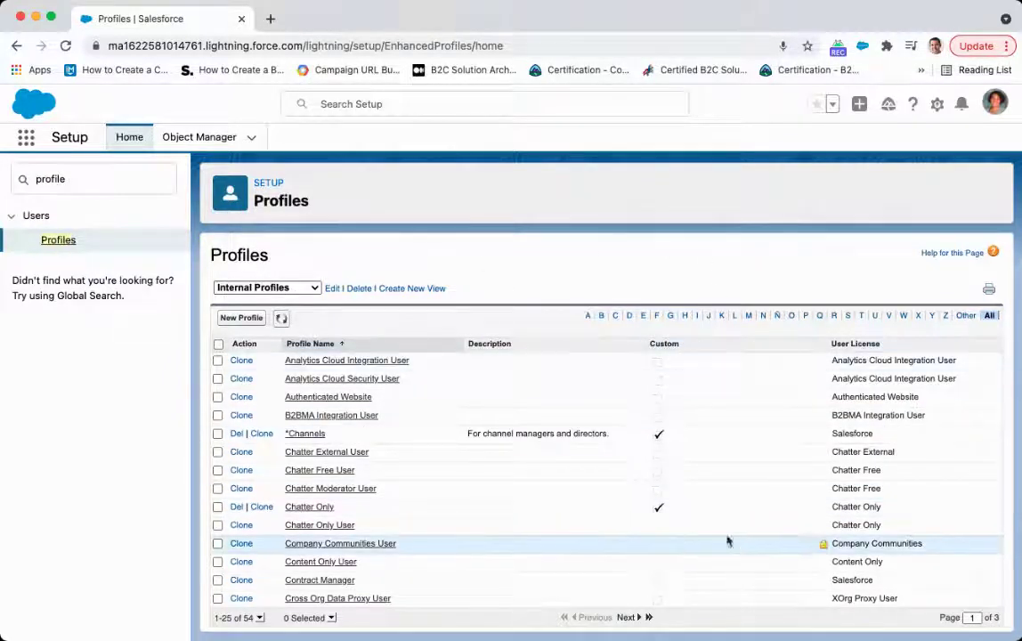
click(639, 616)
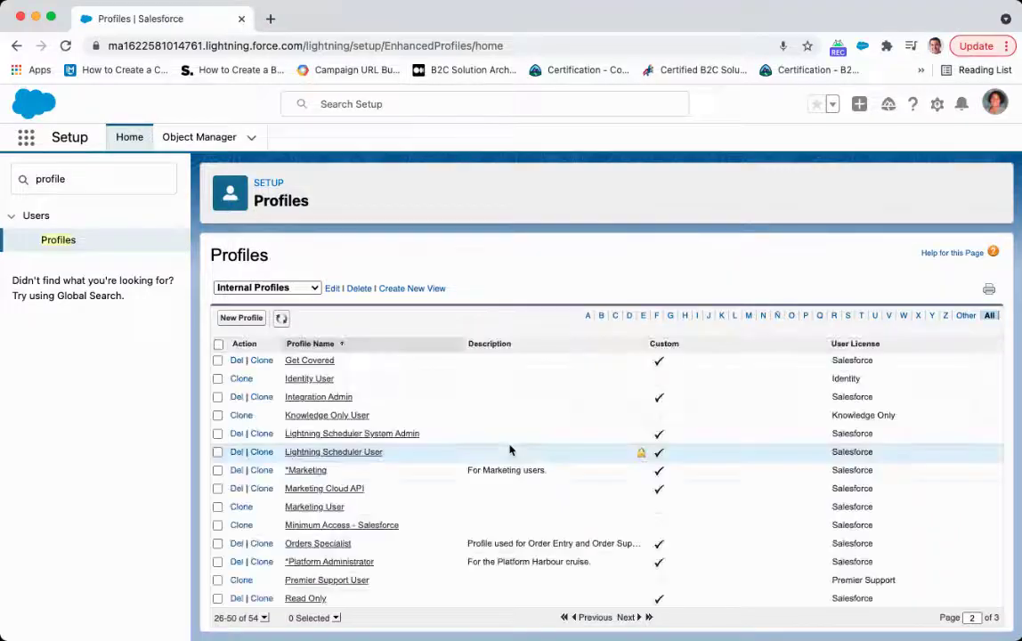
click(303, 472)
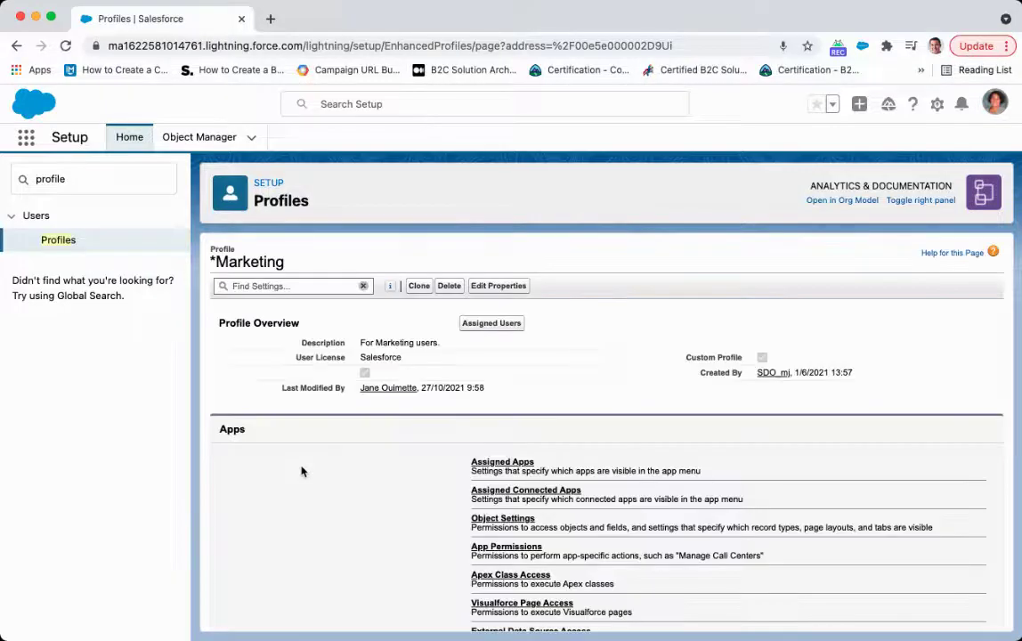
- Examine the *Marketing profile's Login IP Ranges and the blank form for adding a range
scroll(428, 452, down, 10)
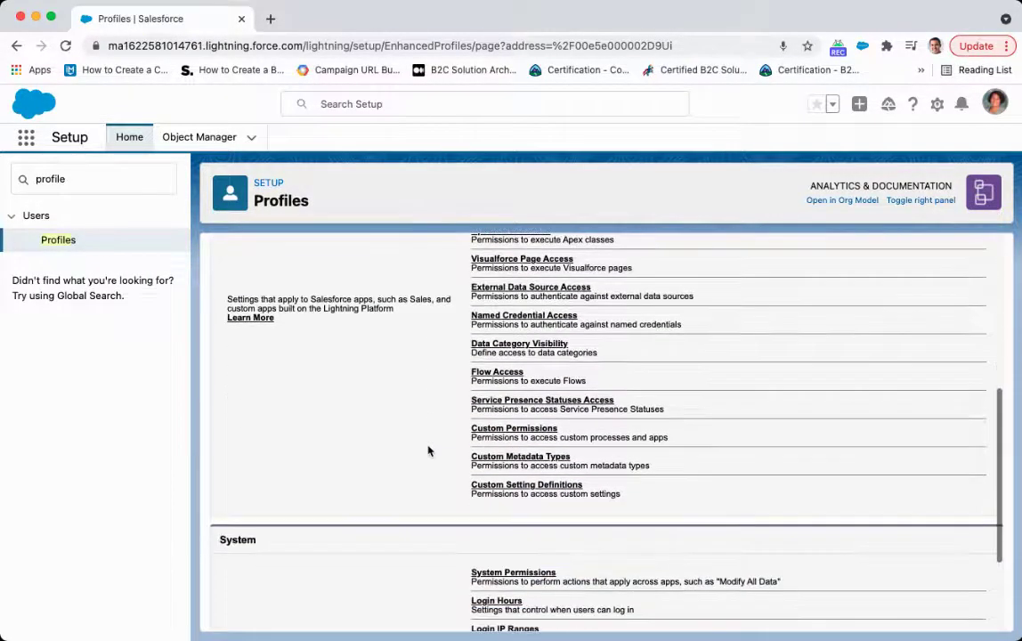
scroll(428, 451, down, 4)
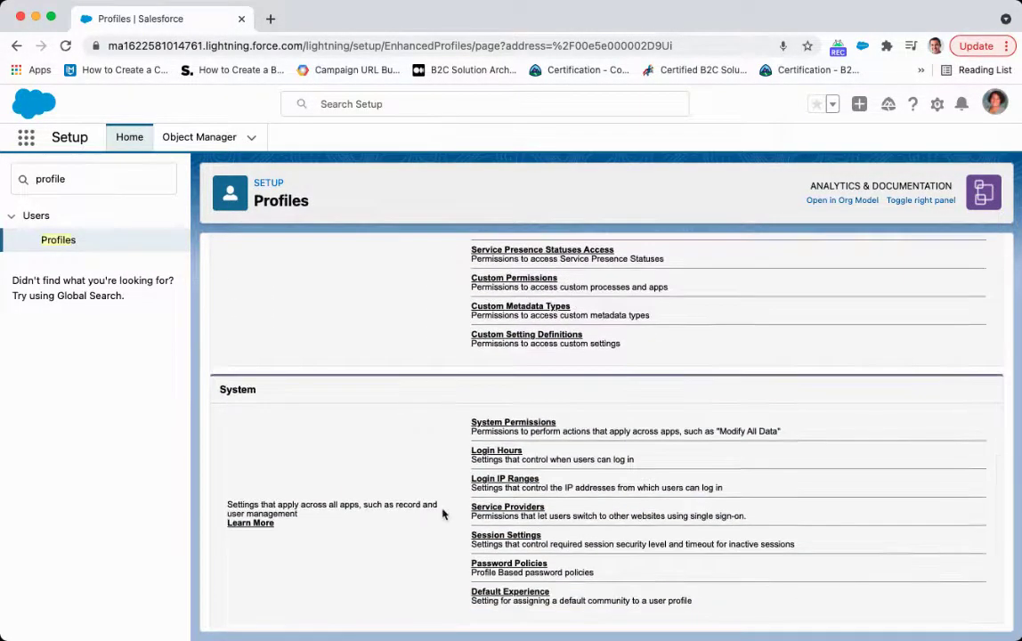
click(486, 479)
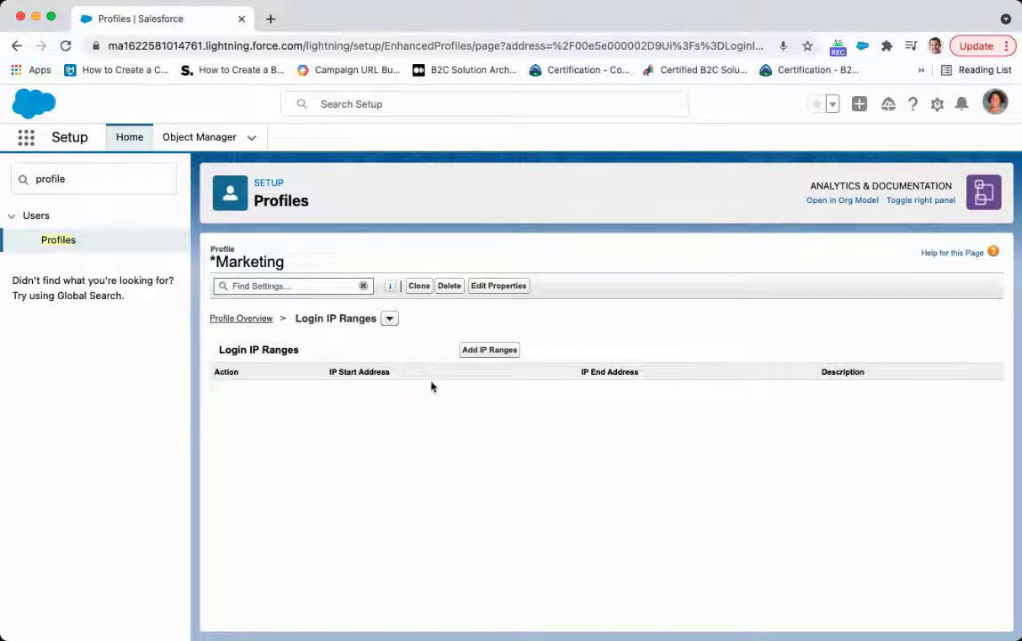
click(487, 349)
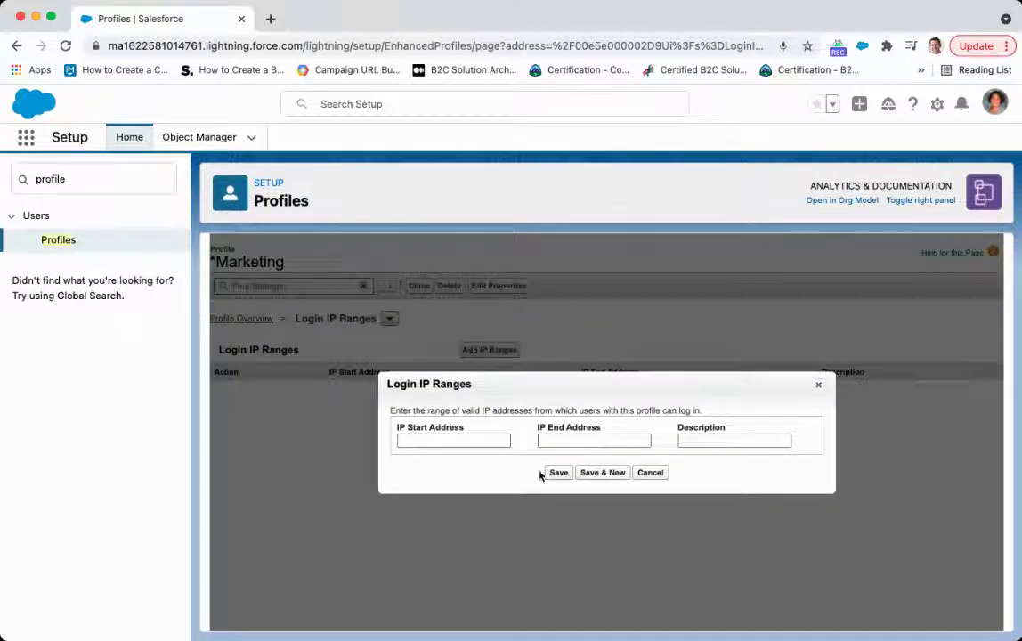
click(647, 472)
- Go to the *Marketing profile's Login Hours and open them for editing
click(389, 318)
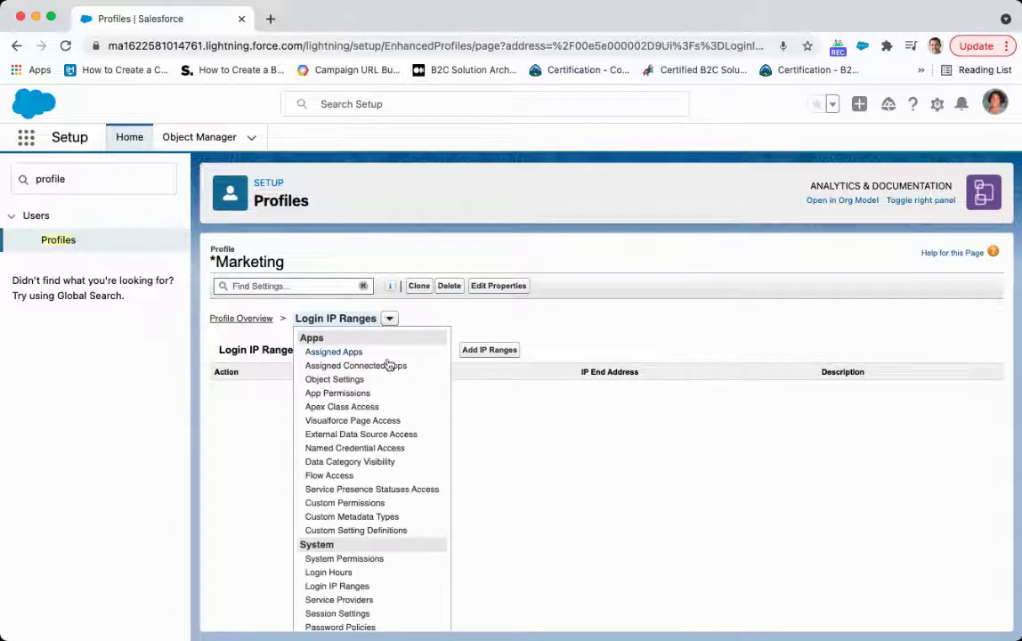
scroll(383, 514, down, 1)
click(338, 551)
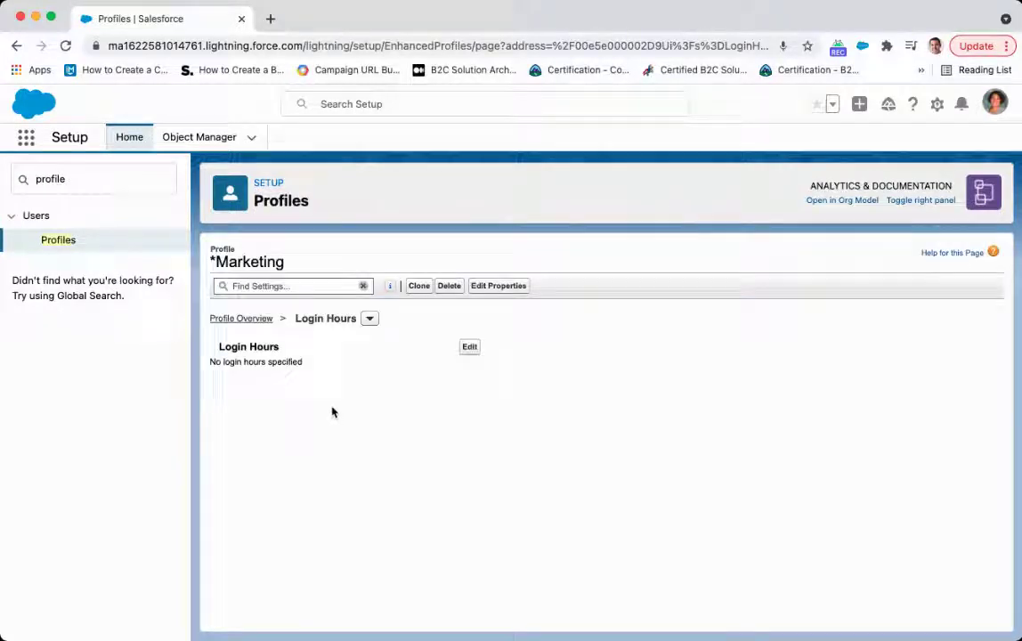
click(466, 351)
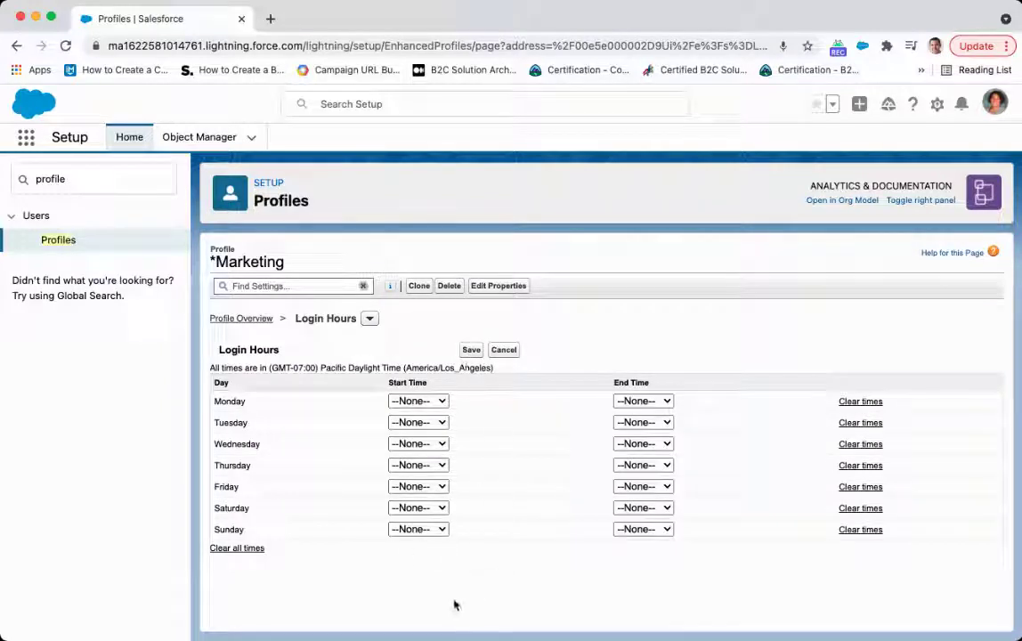
click(413, 509)
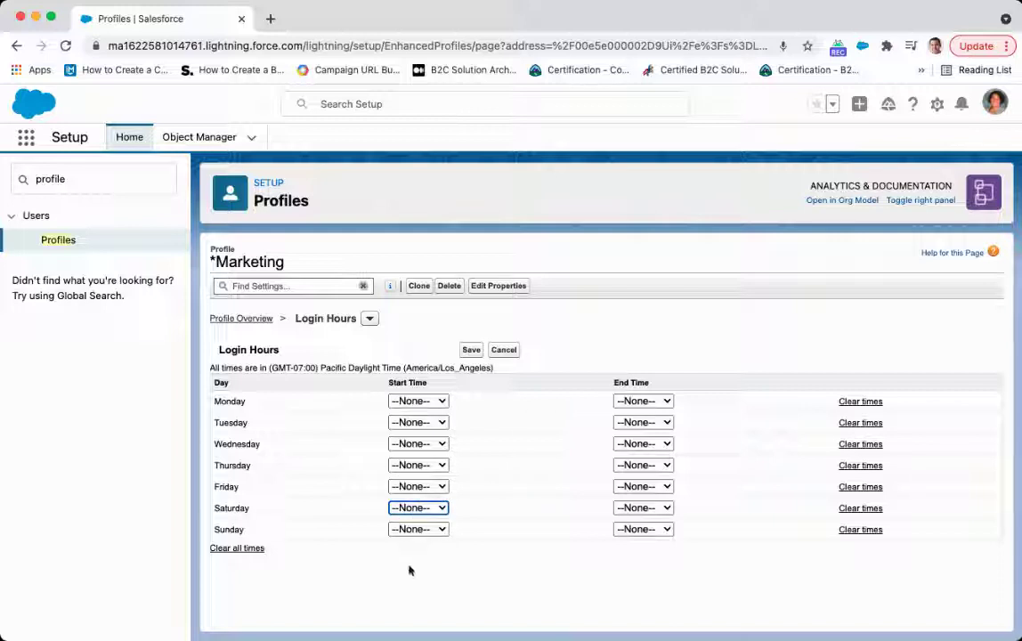
click(275, 517)
click(417, 529)
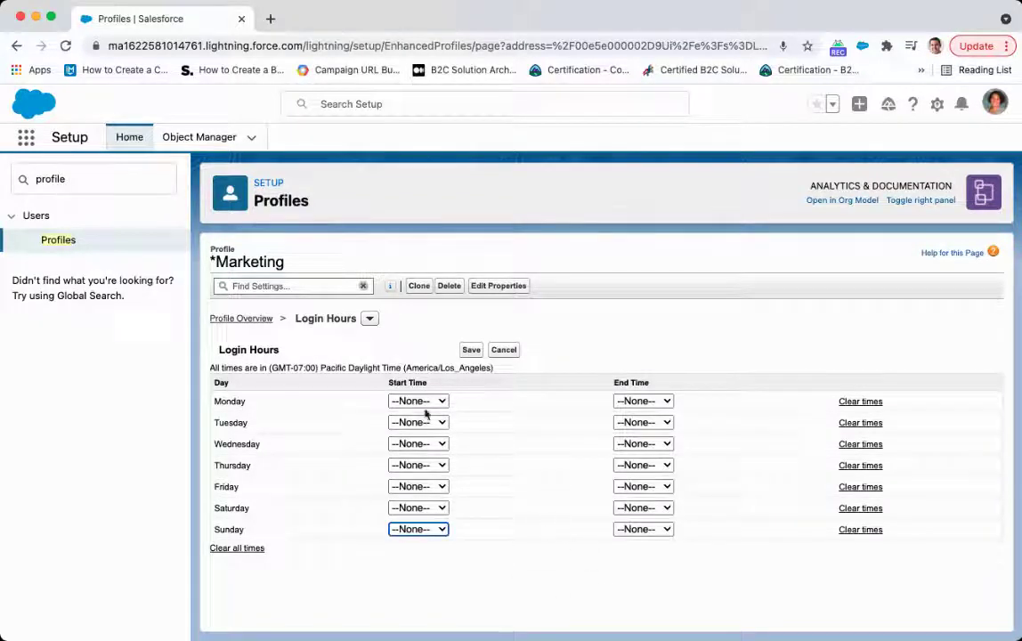
click(434, 588)
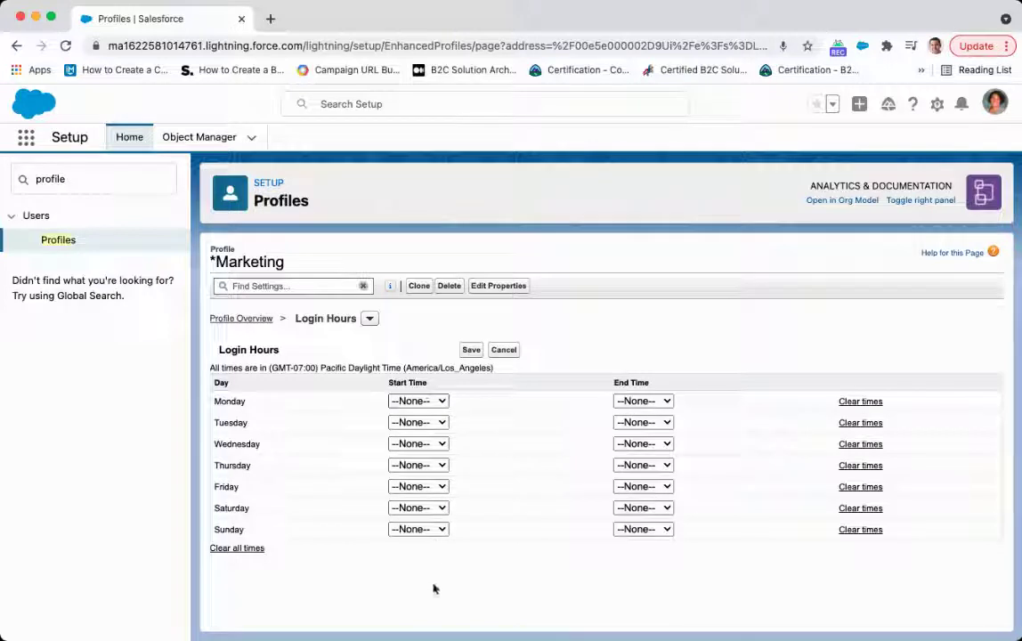
- Set the login hours for Monday and Tuesday to start at 7:00 AM and end at 7:00 PM
click(419, 400)
click(418, 529)
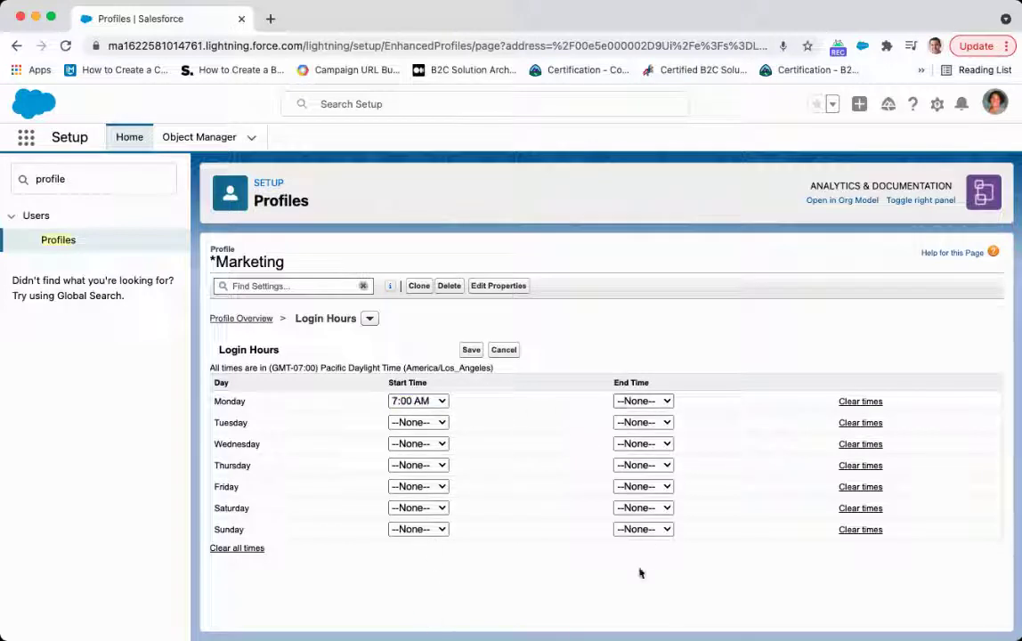
click(634, 635)
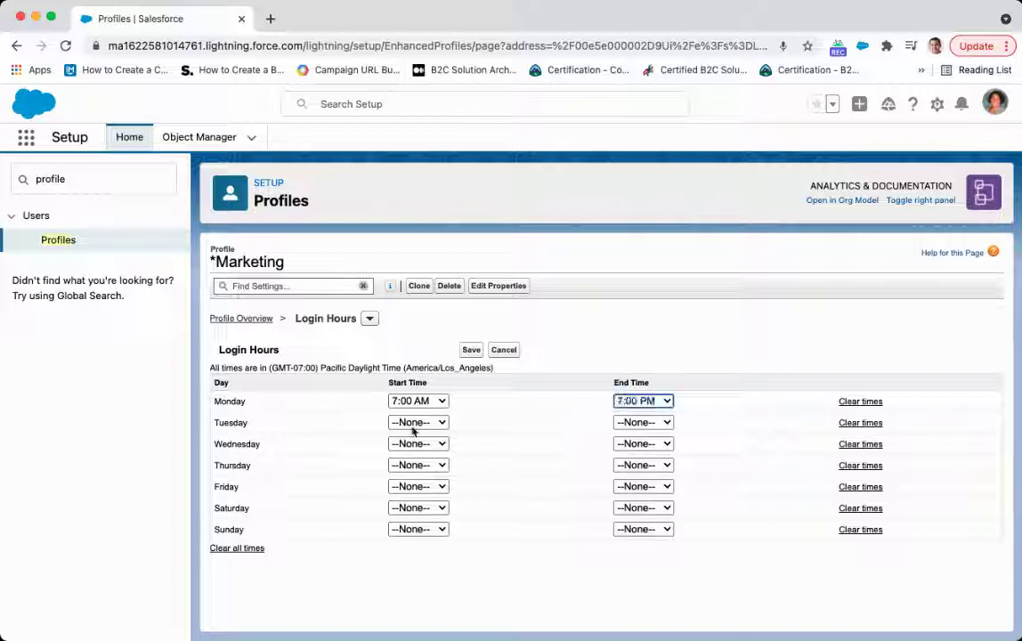
click(405, 524)
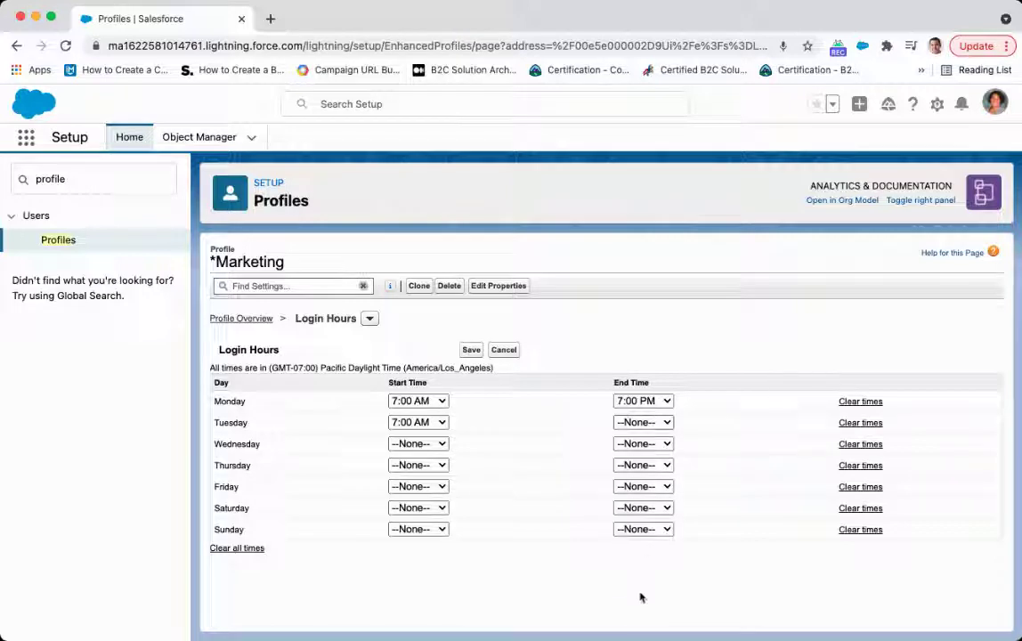
click(618, 631)
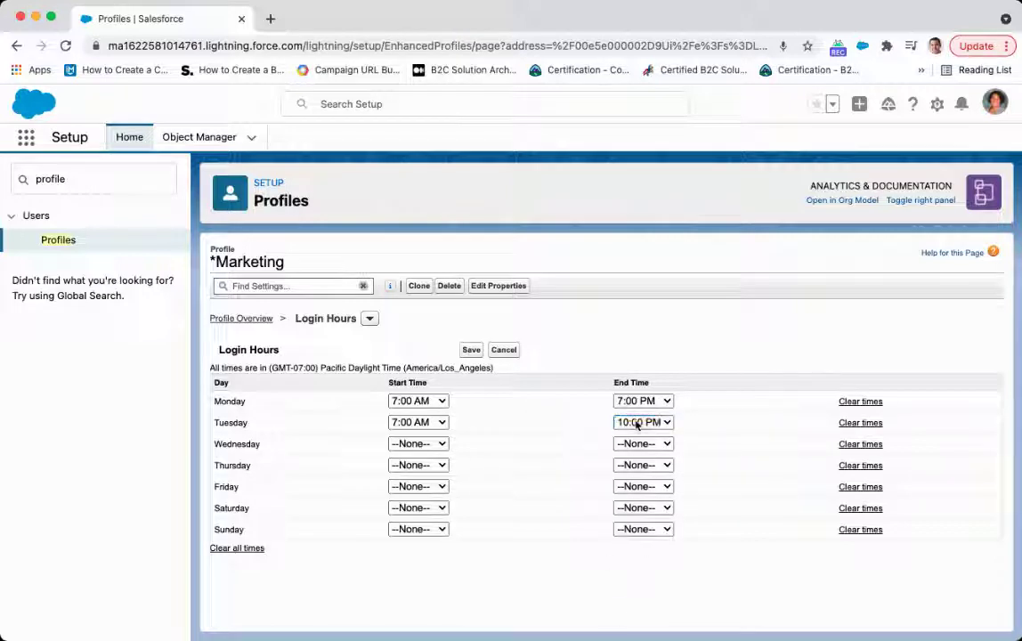
key(Up)
key(Up)
key(Up)
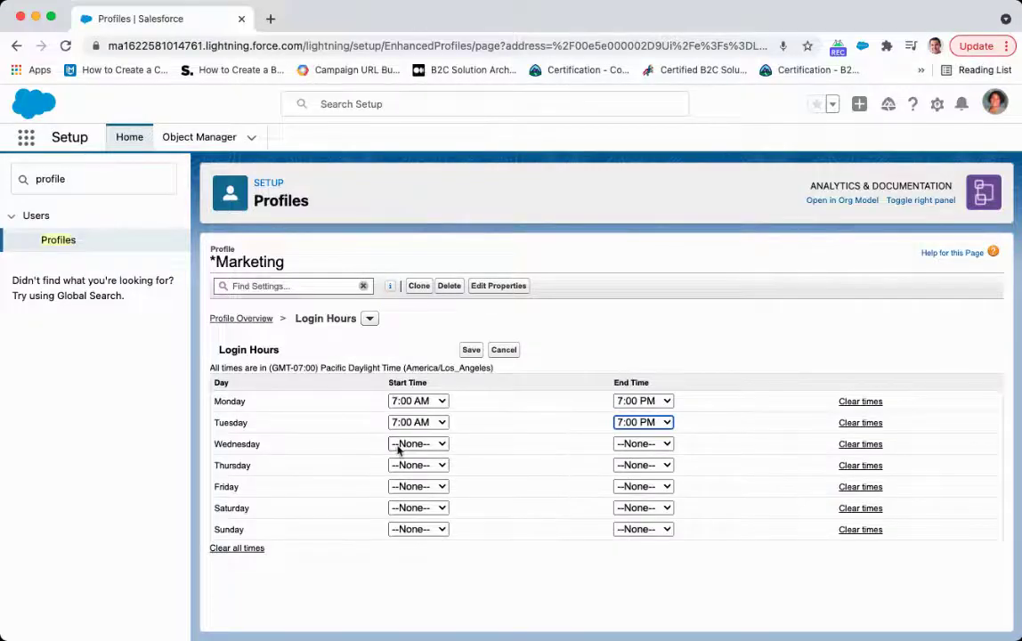
- Set the login hours for Wednesday and Thursday to start at 7:00 AM and end at 7:00 PM
click(400, 449)
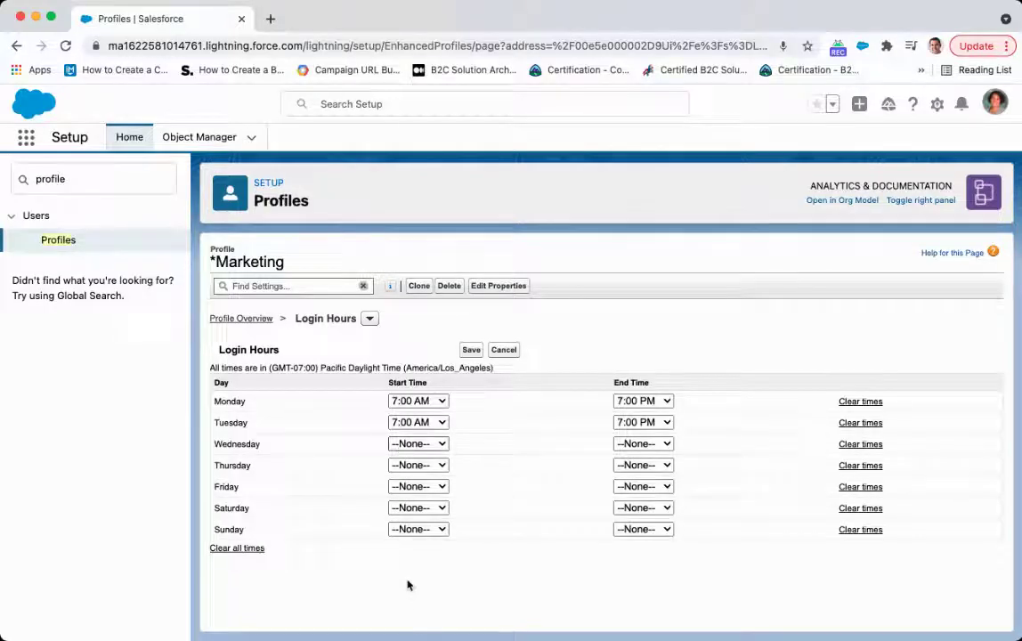
click(409, 595)
click(632, 449)
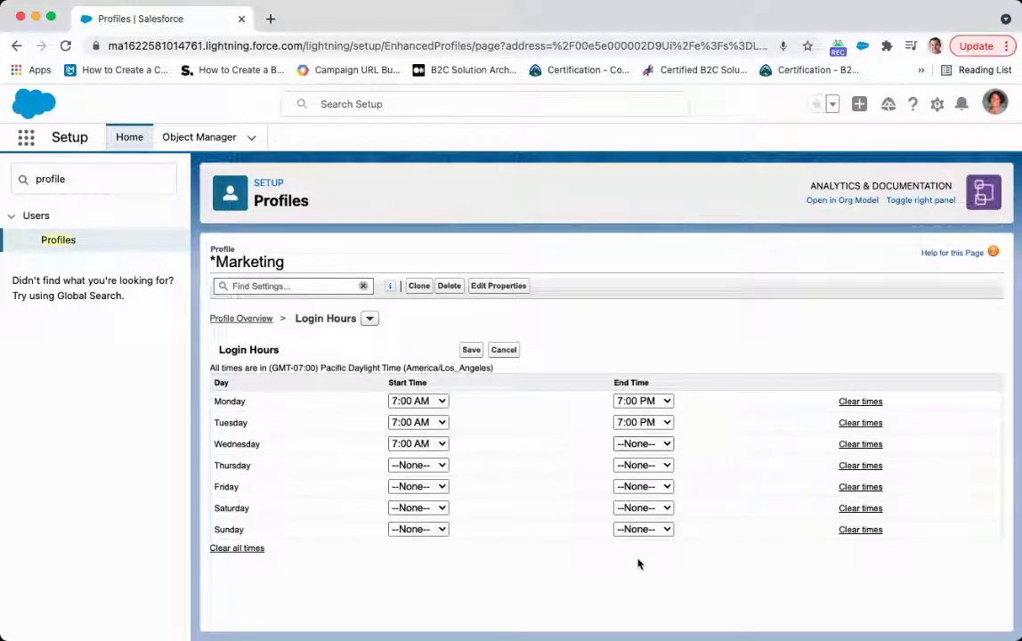
click(632, 633)
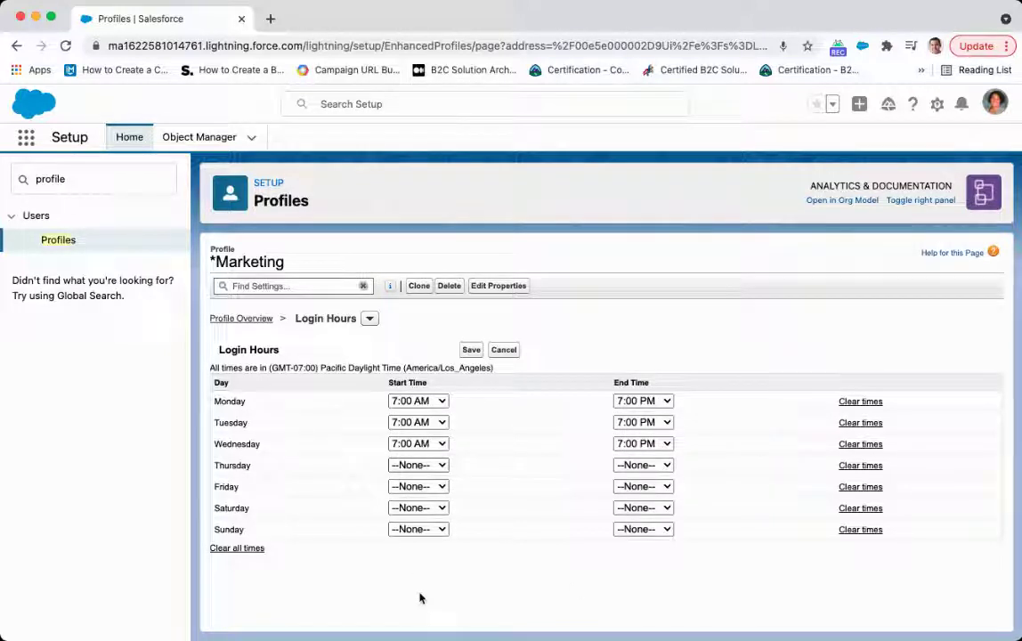
click(410, 607)
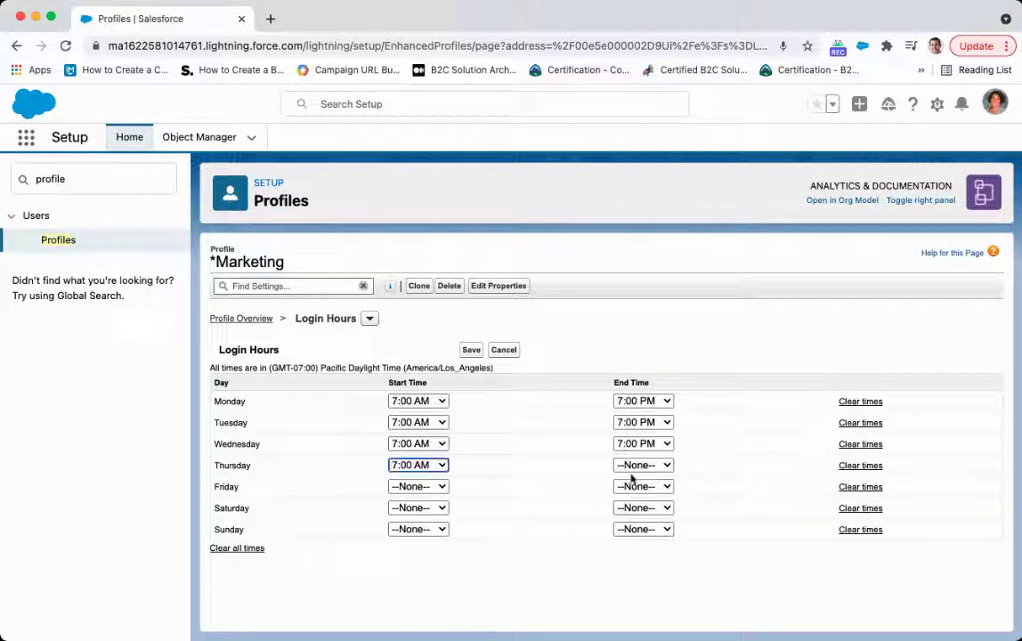
click(618, 633)
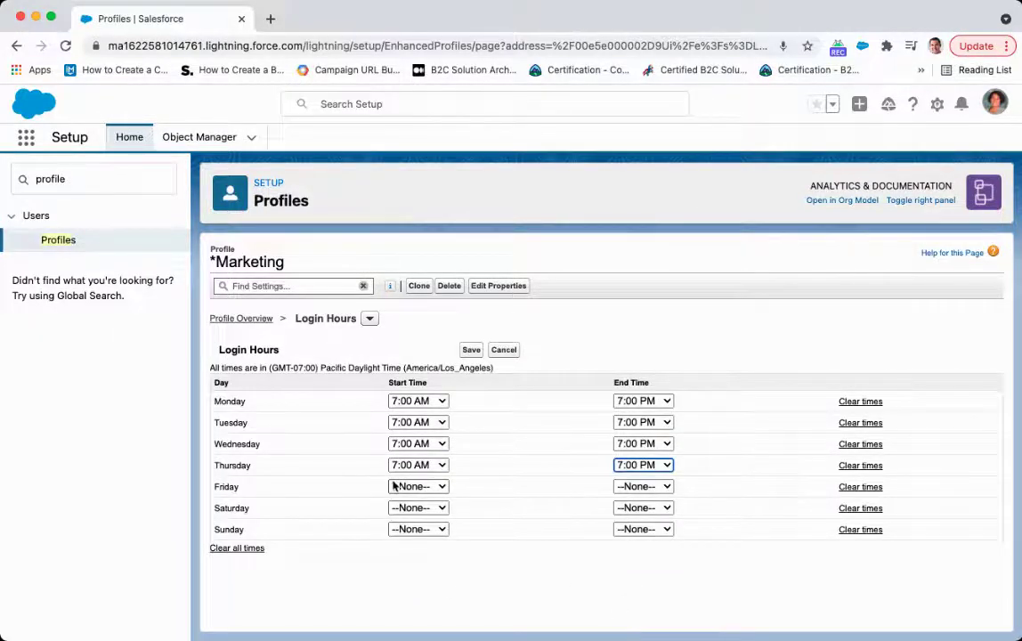
- Set Friday's login start time to 7:00 AM with an end time, and save the profile's login hours
click(410, 605)
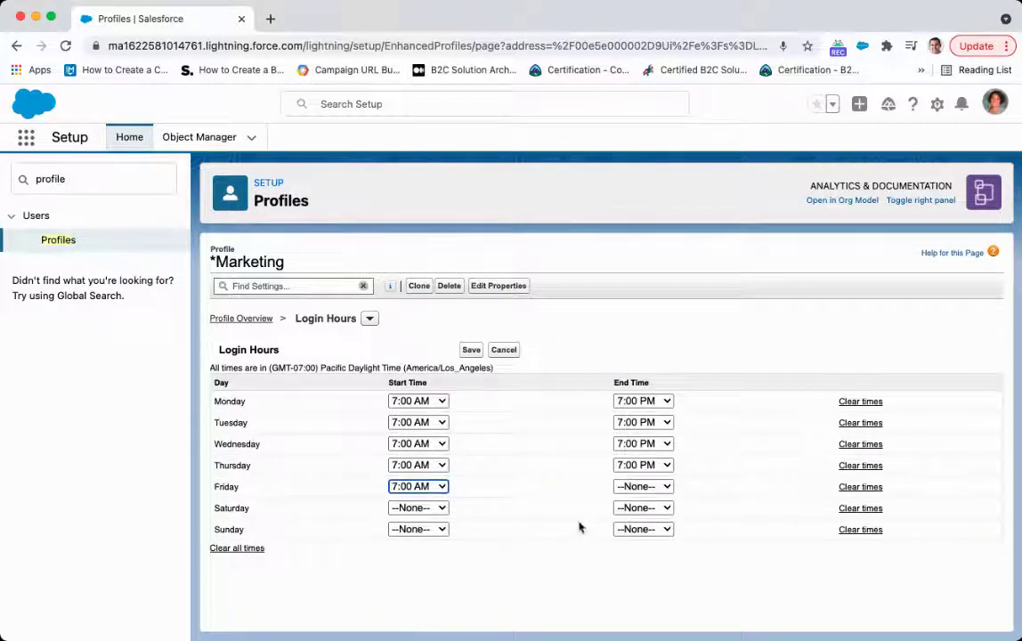
click(634, 488)
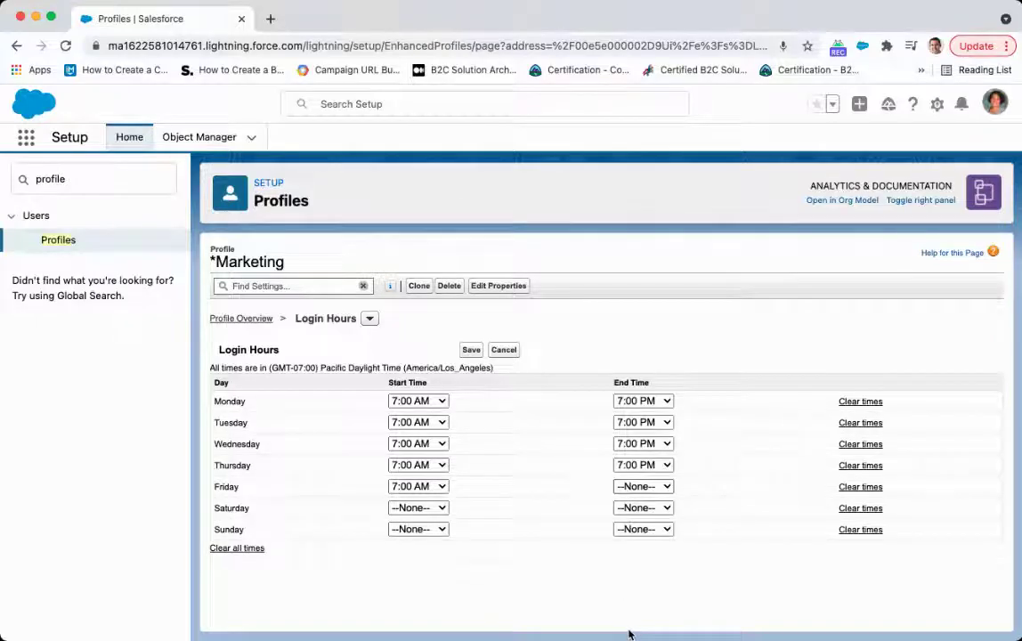
click(623, 620)
click(471, 350)
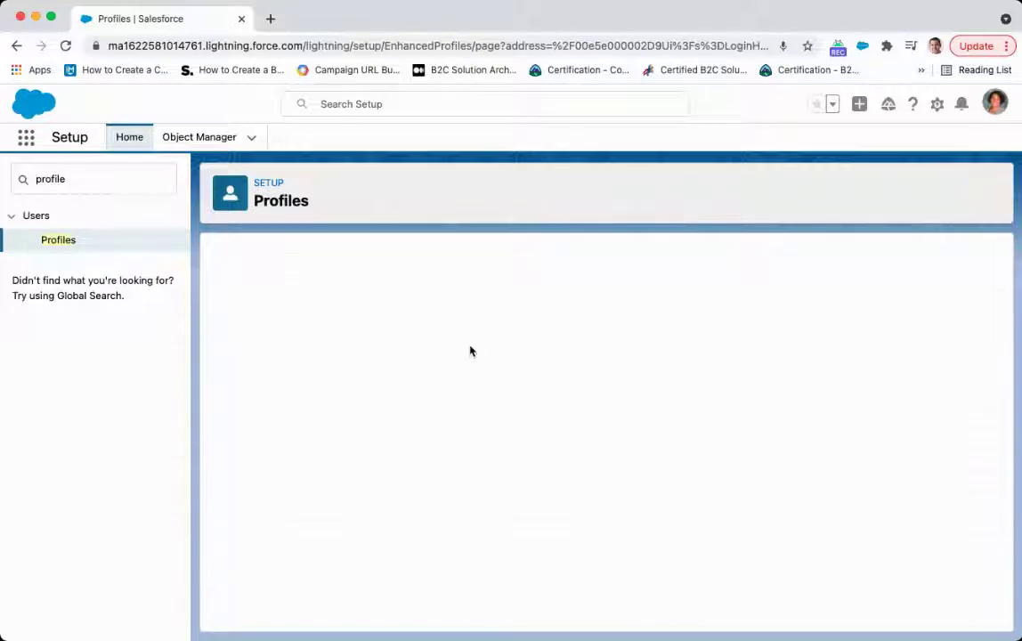